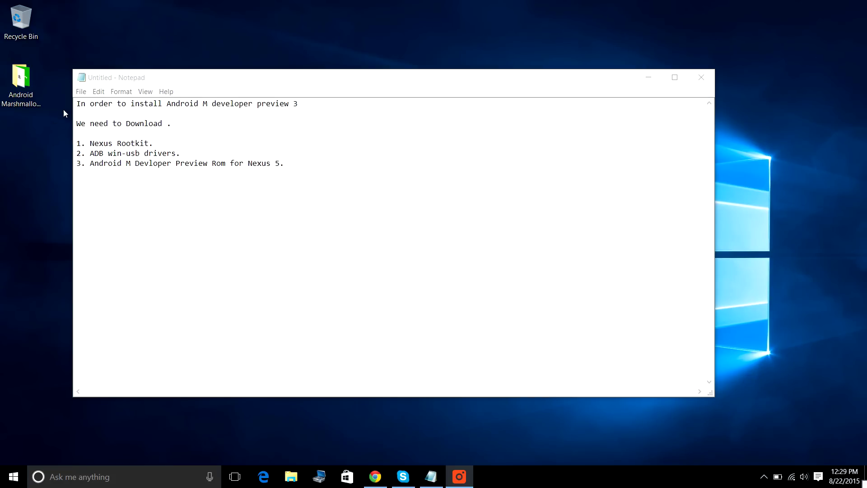
- Highlight the three required downloads (Nexus Rootkit, ADB win-usb drivers, Android M preview ROM) and bring up the toolkit download page
{"action": "left_click_drag", "start_coordinate": [77, 103], "coordinate": [298, 103]}
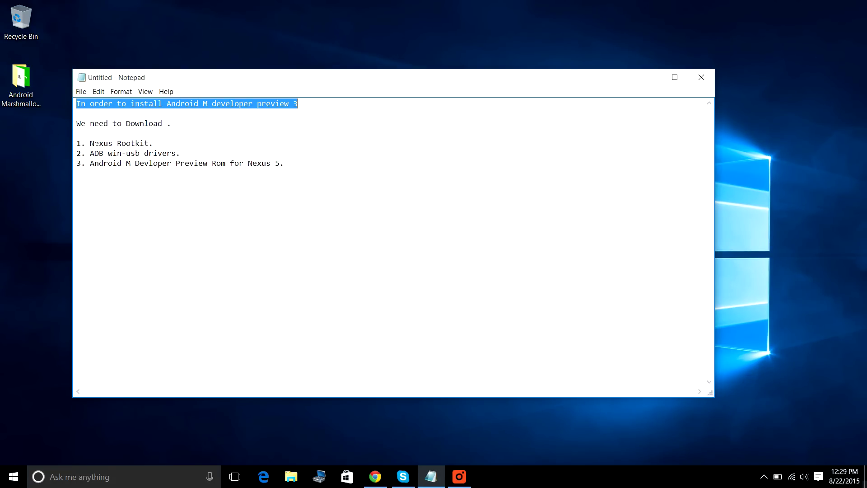
{"action": "left_click_drag", "start_coordinate": [91, 142], "coordinate": [145, 143]}
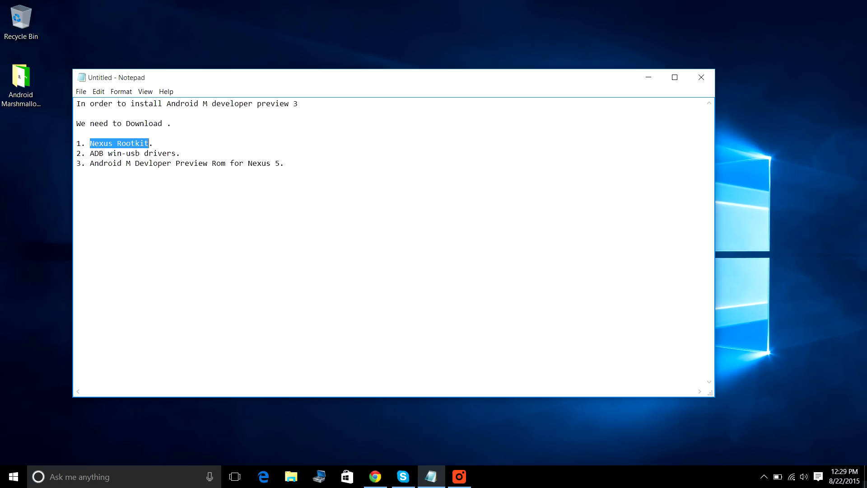
{"action": "left_click_drag", "start_coordinate": [90, 153], "coordinate": [176, 153]}
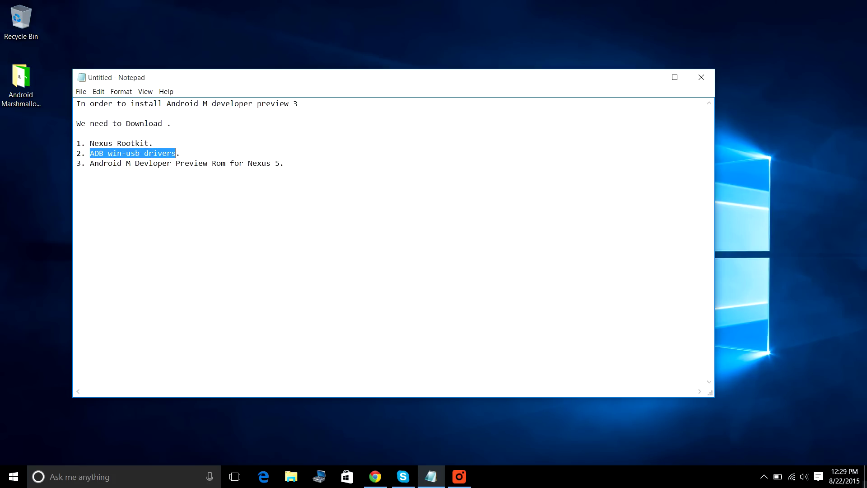
{"action": "left_click_drag", "start_coordinate": [90, 163], "coordinate": [275, 163]}
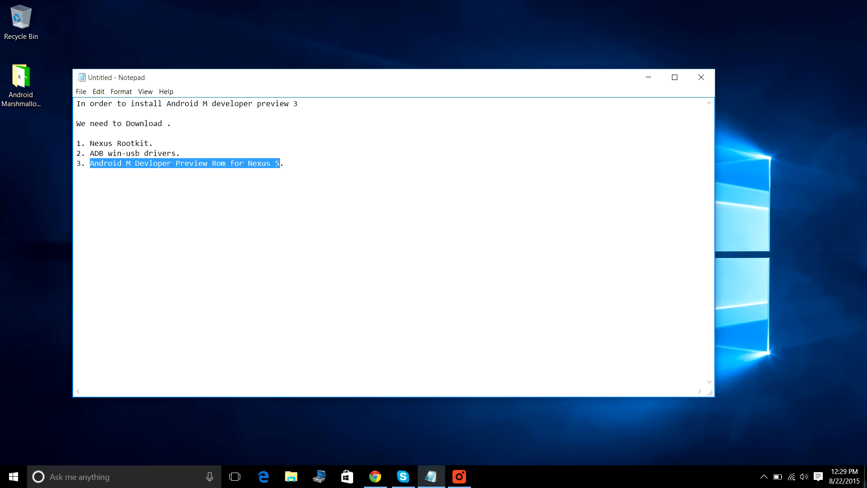
{"action": "left_click", "coordinate": [375, 477]}
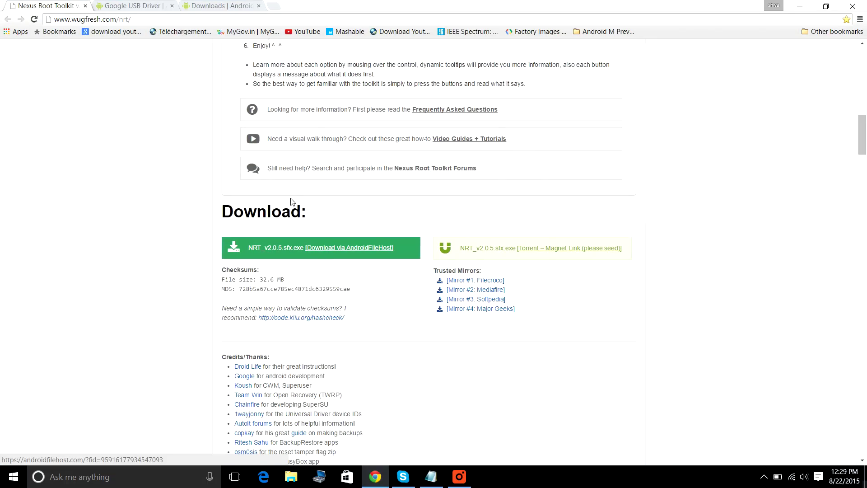
- Show the Nexus Root Toolkit address, then start the Google USB driver download and accept its terms
{"action": "key", "text": "ctrl+l"}
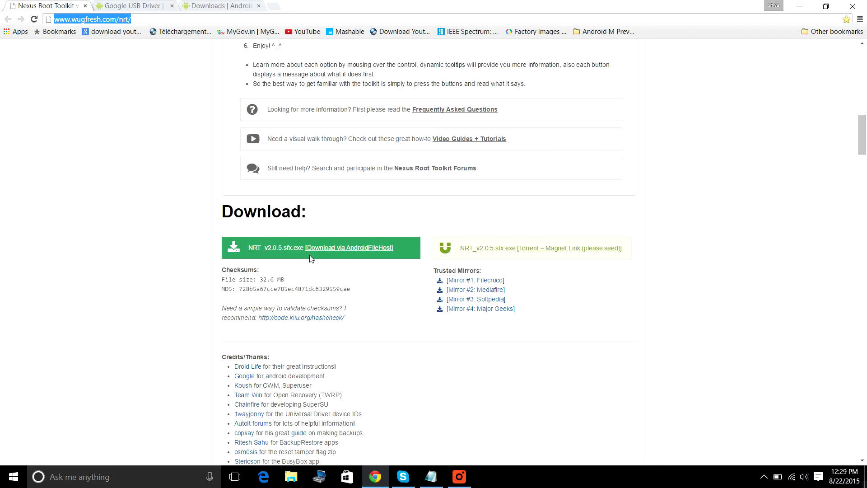
{"action": "key", "text": "ctrl+Tab"}
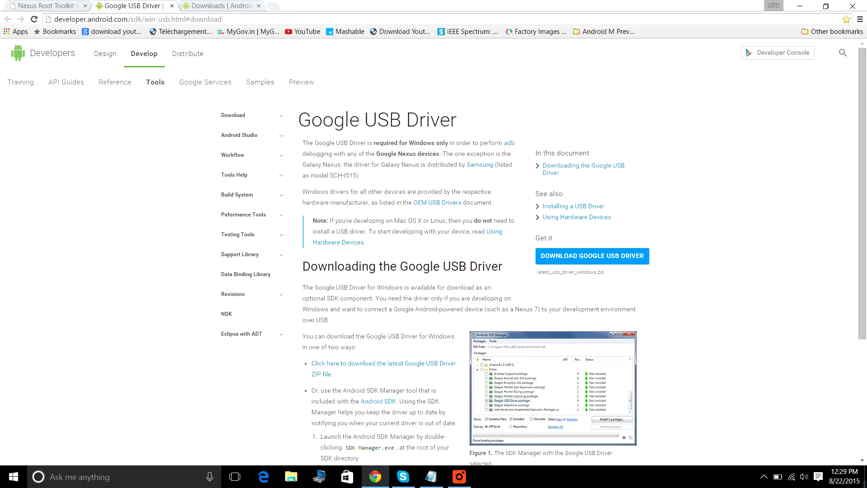
{"action": "scroll", "coordinate": [273, 151], "scroll_direction": "down", "scroll_amount": 2}
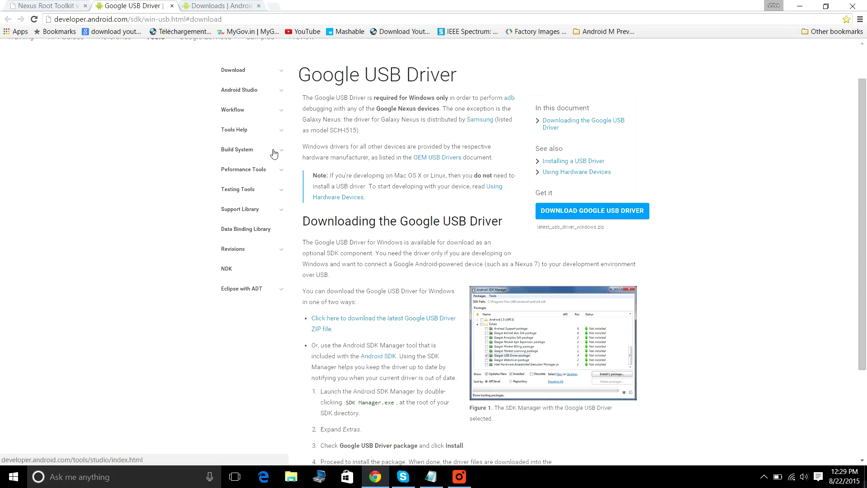
{"action": "scroll", "coordinate": [364, 201], "scroll_direction": "up", "scroll_amount": 2}
{"action": "left_click", "coordinate": [606, 263]}
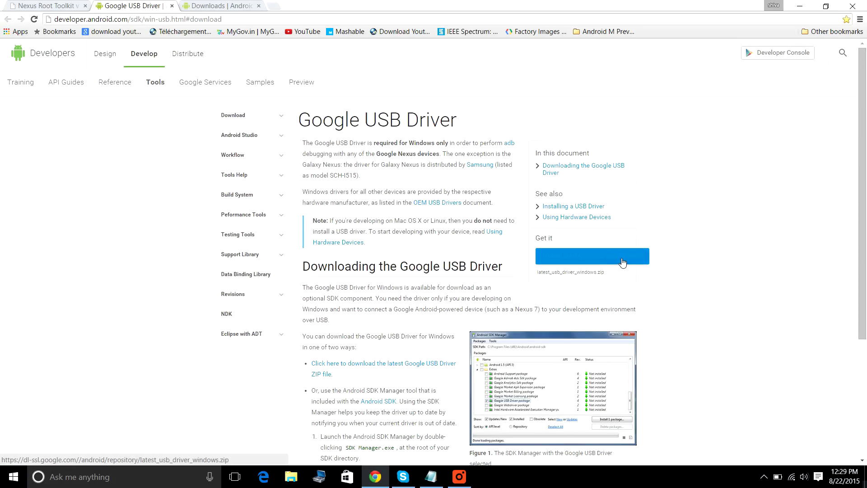
{"action": "left_click", "coordinate": [303, 352]}
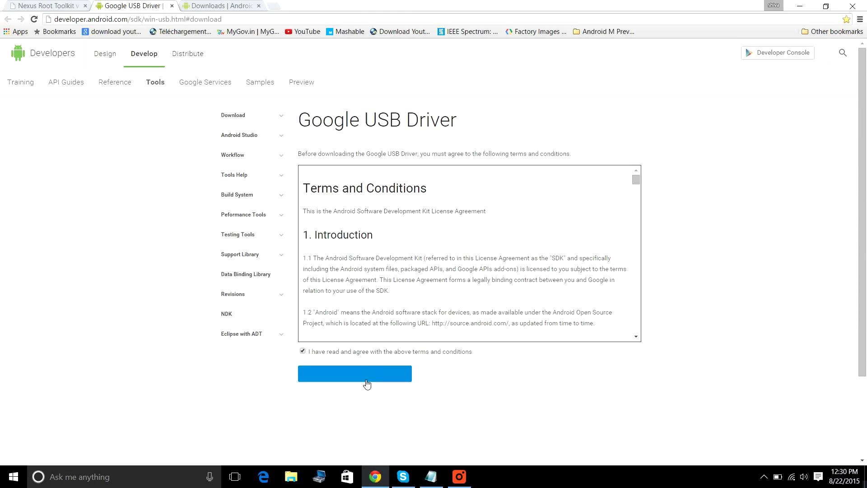
- Highlight the Nexus 5 (GSM/LTE) entry on the Android M Downloads page and return to the notes
{"action": "key", "text": "ctrl+Tab"}
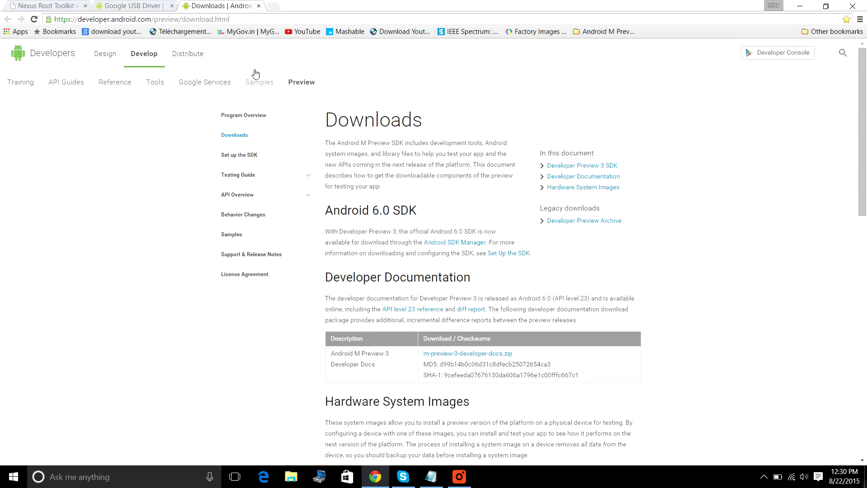
{"action": "scroll", "coordinate": [581, 281], "scroll_direction": "down", "scroll_amount": 3}
{"action": "scroll", "coordinate": [577, 289], "scroll_direction": "down", "scroll_amount": 3}
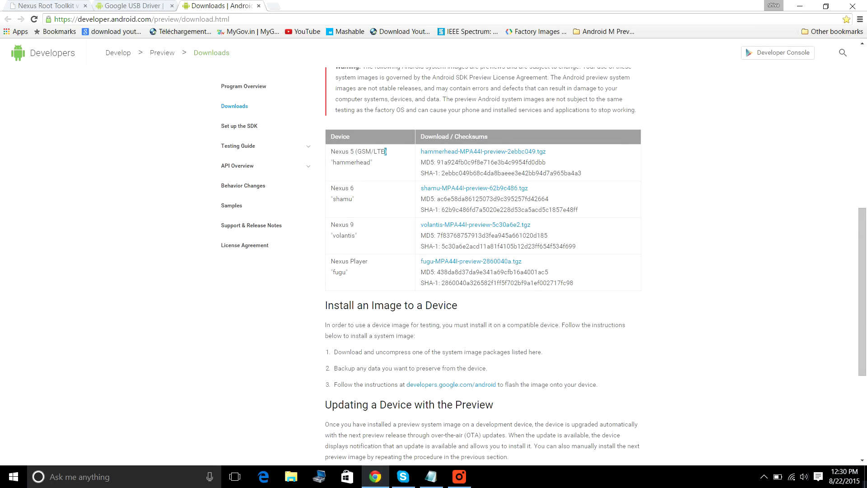
{"action": "left_click_drag", "start_coordinate": [387, 151], "coordinate": [334, 151]}
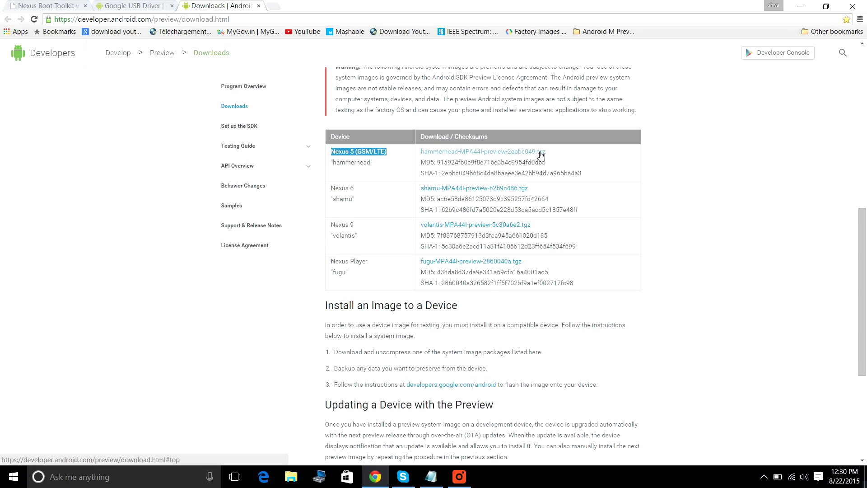
{"action": "left_click", "coordinate": [799, 8]}
{"action": "key", "text": "End"}
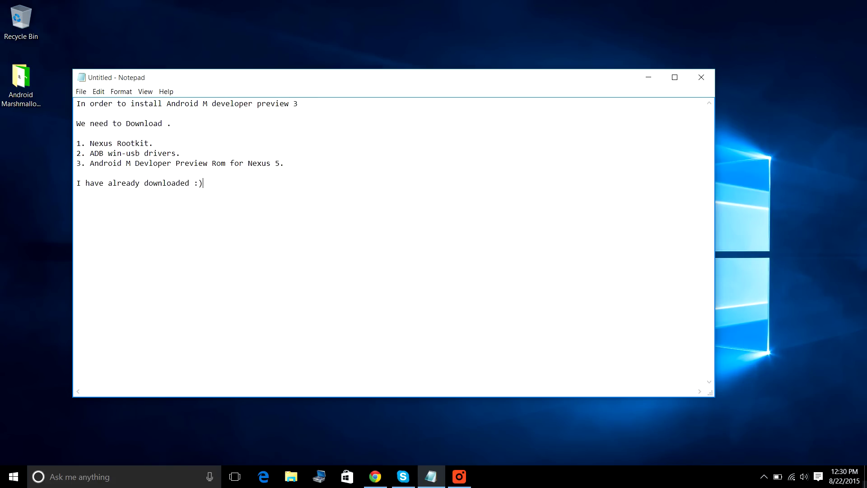
- Show the downloaded files, including NRT_v2.0.5.sfx, in the Android Marshmallow desktop folder and close it
{"action": "left_click", "coordinate": [47, 136]}
{"action": "double_click", "coordinate": [20, 85]}
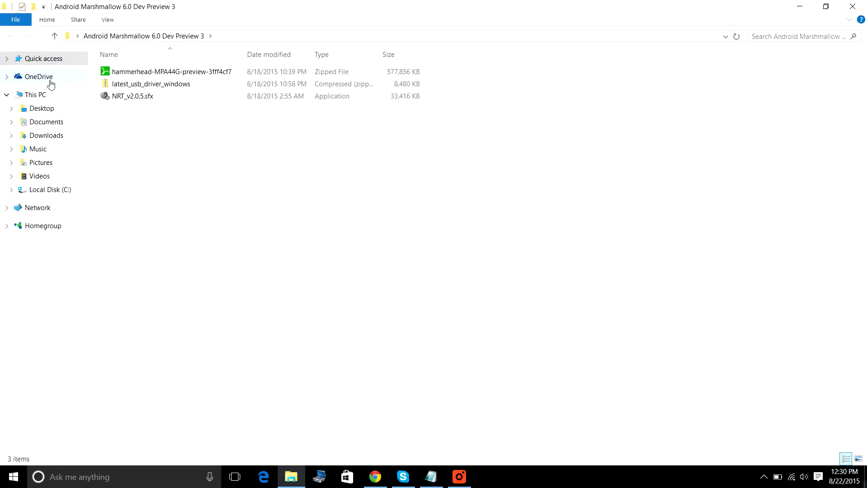
{"action": "left_click", "coordinate": [171, 75]}
{"action": "left_click", "coordinate": [149, 98]}
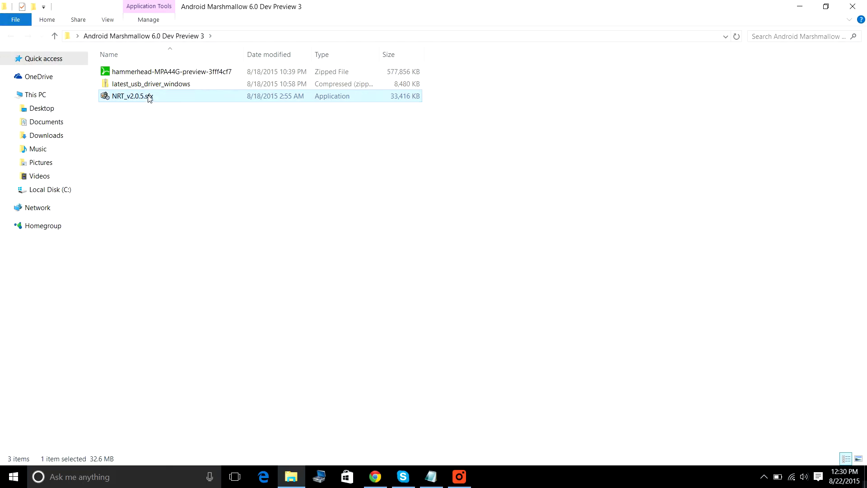
{"action": "left_click", "coordinate": [799, 7]}
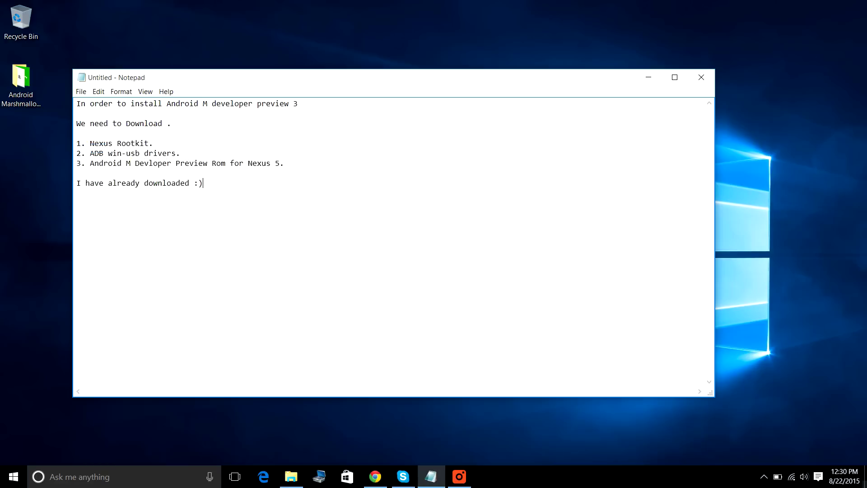
{"action": "scroll", "coordinate": [434, 256], "scroll_direction": "down", "scroll_amount": 10}
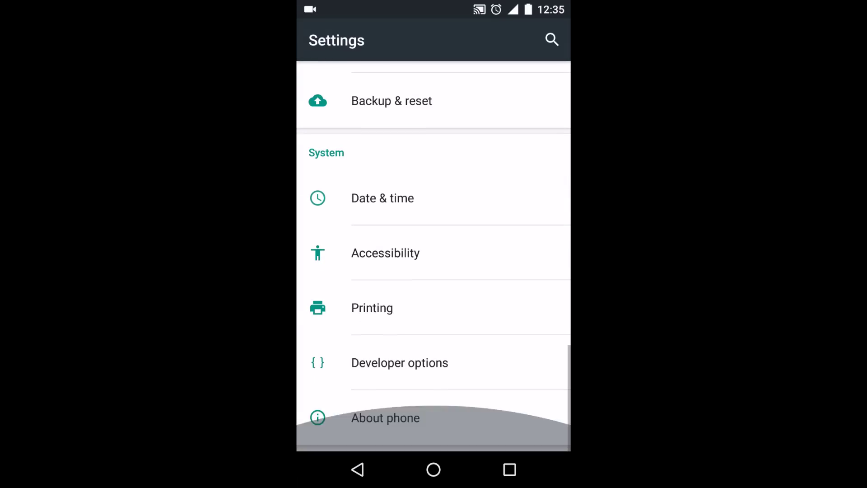
- Unlock developer mode by tapping the build number in About phone
{"action": "left_click", "coordinate": [386, 415]}
{"action": "scroll", "coordinate": [434, 256], "scroll_direction": "down", "scroll_amount": 3}
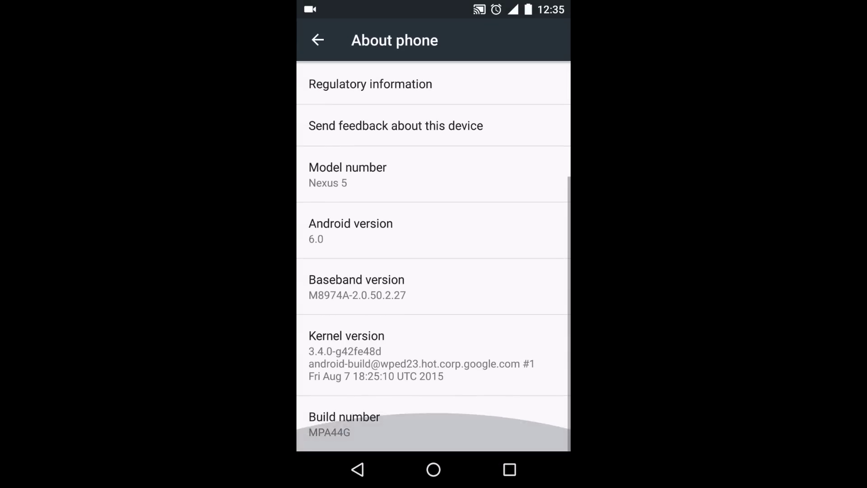
{"action": "left_click", "coordinate": [453, 422]}
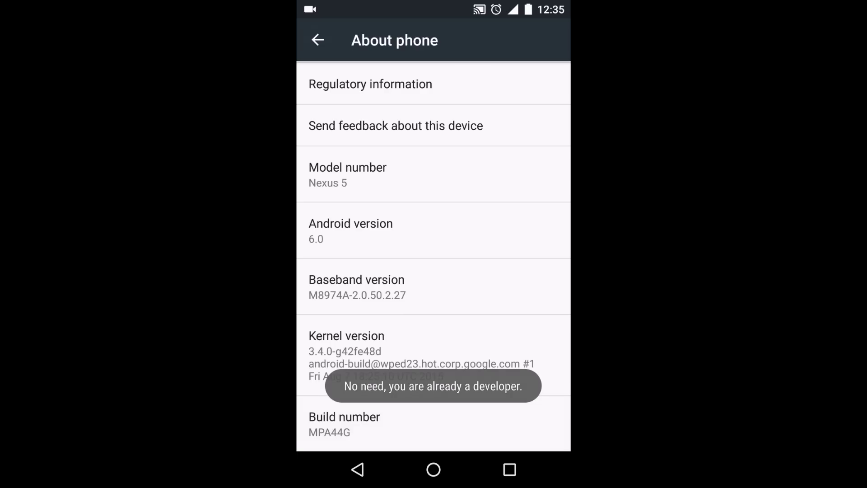
{"action": "left_click", "coordinate": [358, 469]}
- Switch on USB debugging in Developer options and confirm the prompt
{"action": "left_click", "coordinate": [387, 362]}
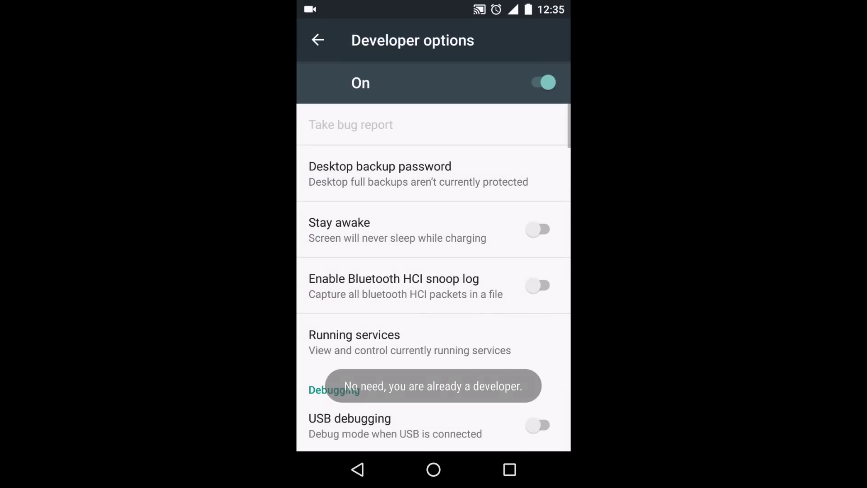
{"action": "scroll", "coordinate": [435, 276], "scroll_direction": "down", "scroll_amount": 5}
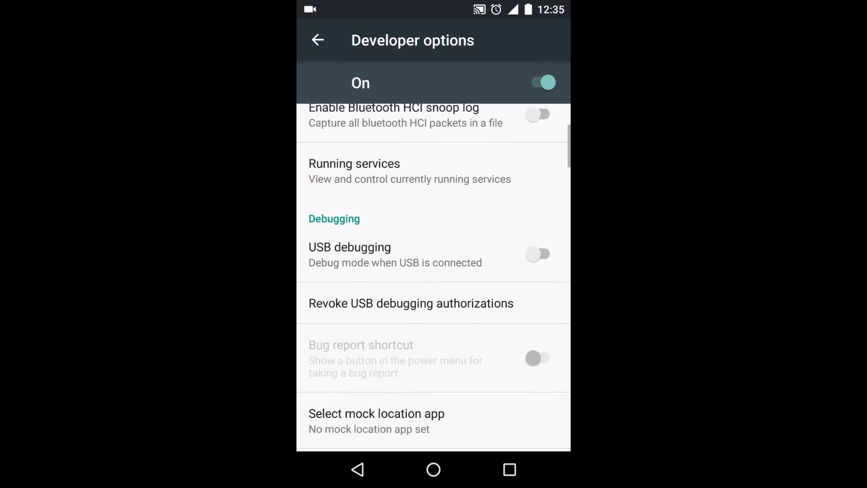
{"action": "left_click", "coordinate": [537, 219]}
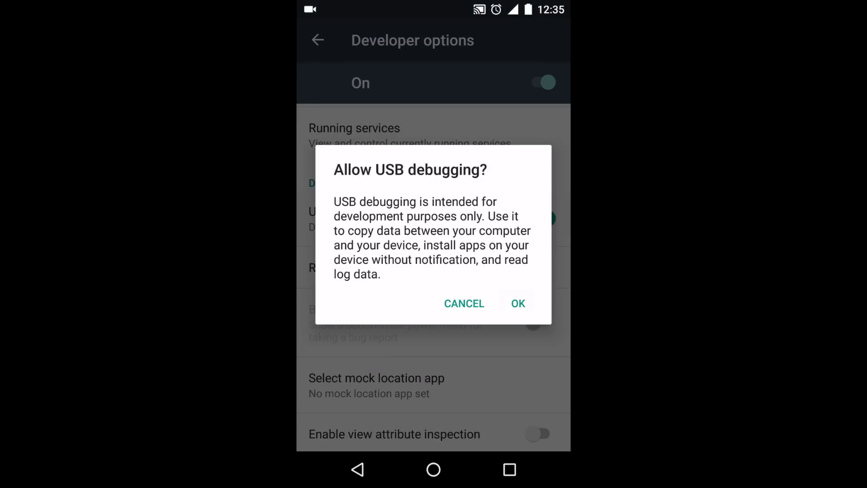
{"action": "left_click", "coordinate": [518, 303]}
{"action": "scroll", "coordinate": [434, 276], "scroll_direction": "down", "scroll_amount": 2}
{"action": "scroll", "coordinate": [434, 278], "scroll_direction": "up", "scroll_amount": 5}
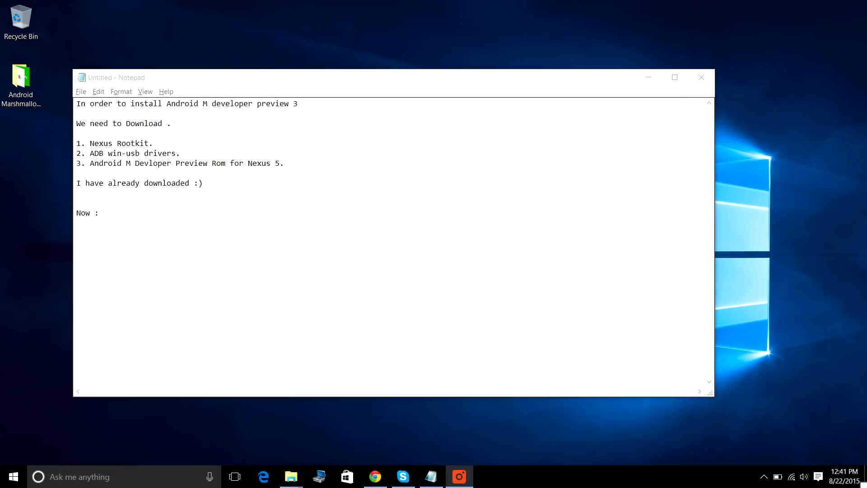
- Highlight the 'Install USB driver for nexus 5' and 'Connect your Device' lines, then dismiss the Nexus 5 notification
{"action": "key", "text": "alt+Tab"}
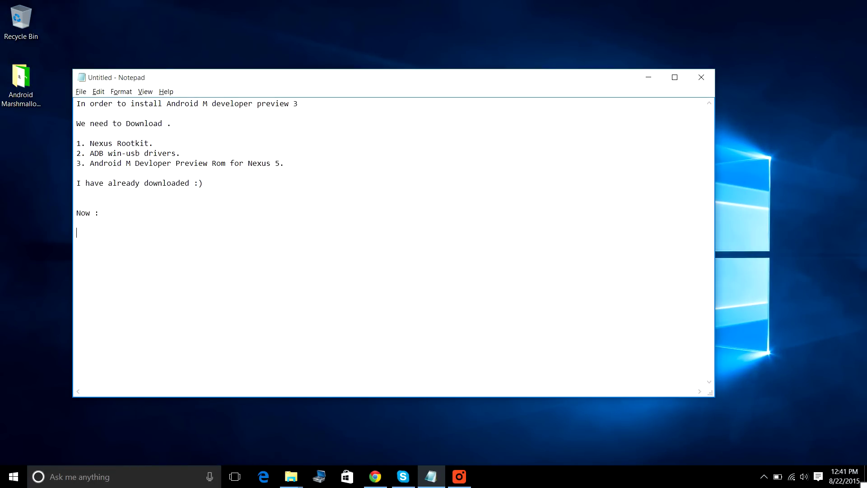
{"action": "type", "text": "Install USB driver for nexus 5"}
{"action": "key", "text": "Return"}
{"action": "type", "text": "Connect your Device"}
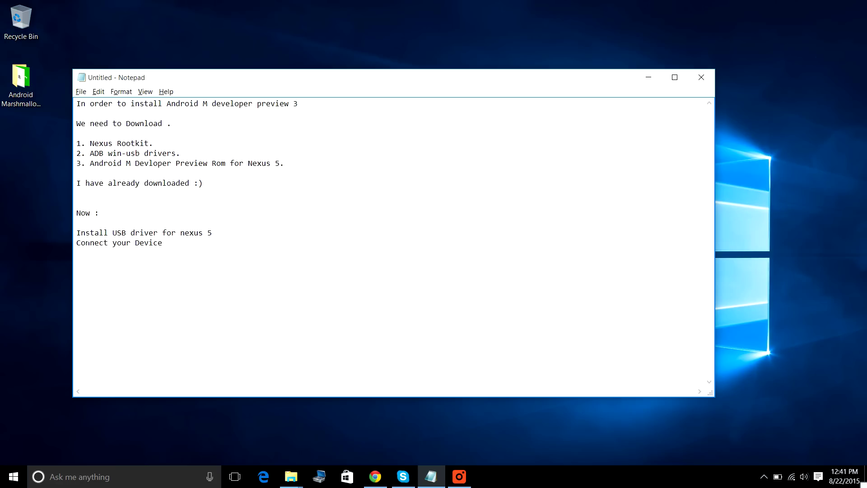
{"action": "key", "text": "Up"}
{"action": "key", "text": "Home"}
{"action": "key", "text": "ctrl+shift+Right"}
{"action": "key", "text": "ctrl+shift+Right"}
{"action": "key", "text": "ctrl+shift+Right"}
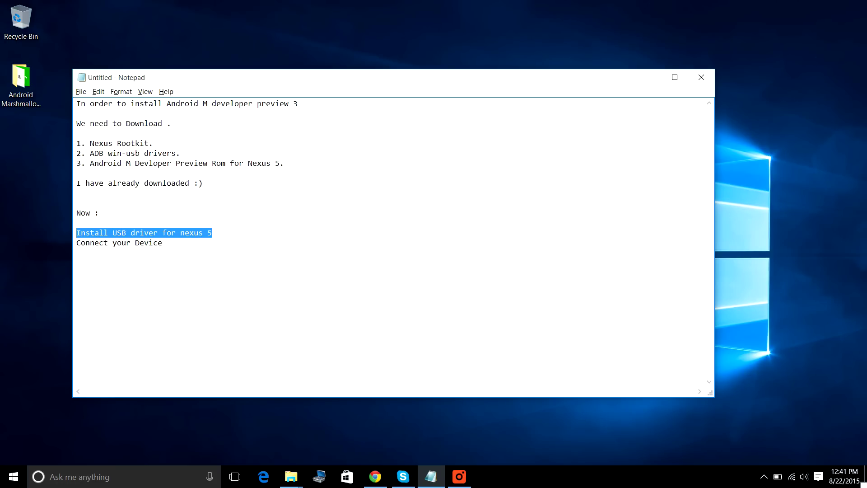
{"action": "key", "text": "Down"}
{"action": "key", "text": "Home"}
{"action": "key", "text": "ctrl+shift+Right"}
{"action": "key", "text": "ctrl+shift+Right"}
{"action": "key", "text": "ctrl+shift+Right"}
{"action": "key", "text": "End"}
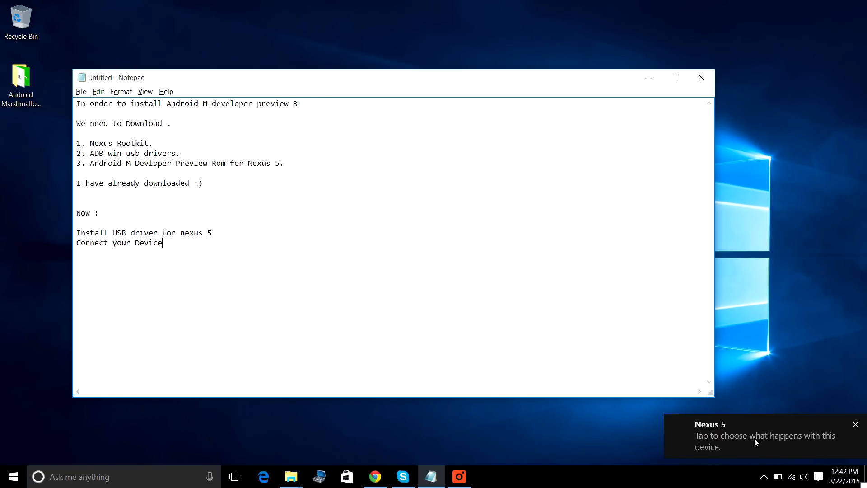
{"action": "left_click", "coordinate": [854, 428]}
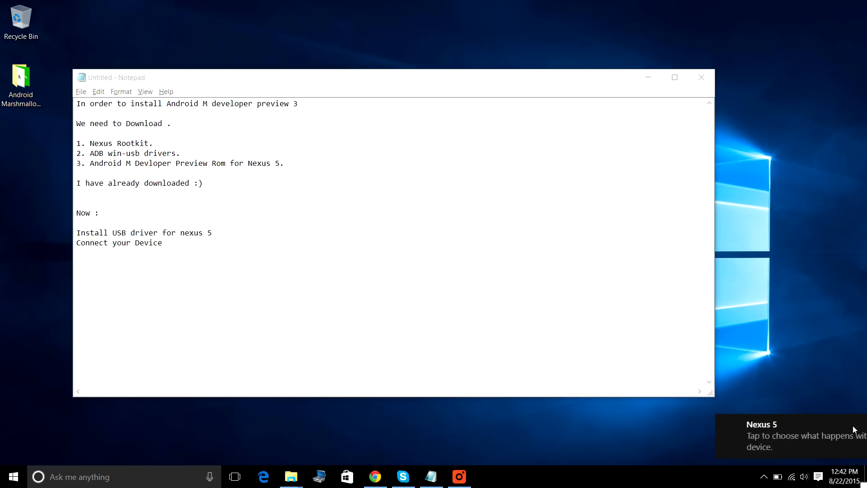
- Launch Device Manager and start a manual driver update for the Android Composite ADB Interface
{"action": "right_click", "coordinate": [11, 483]}
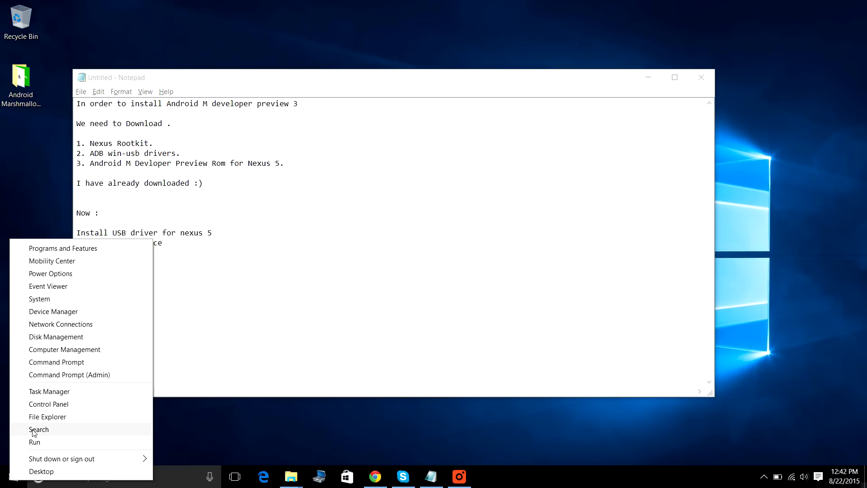
{"action": "left_click", "coordinate": [61, 312]}
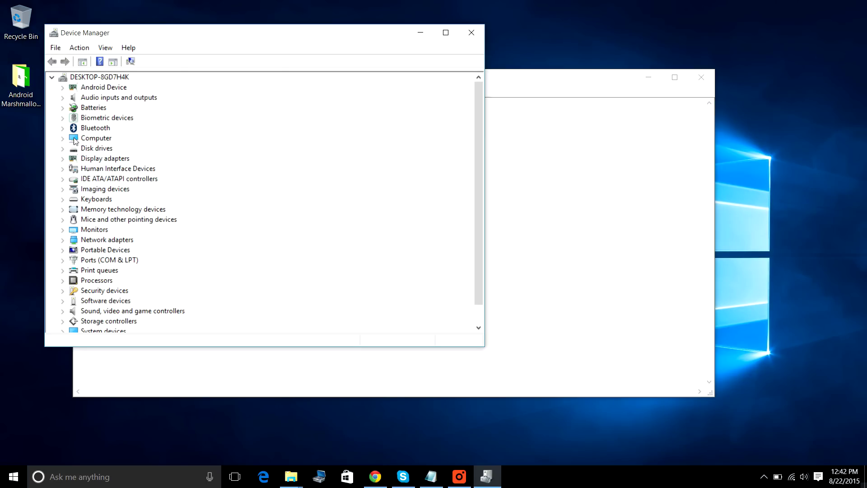
{"action": "left_click", "coordinate": [63, 87]}
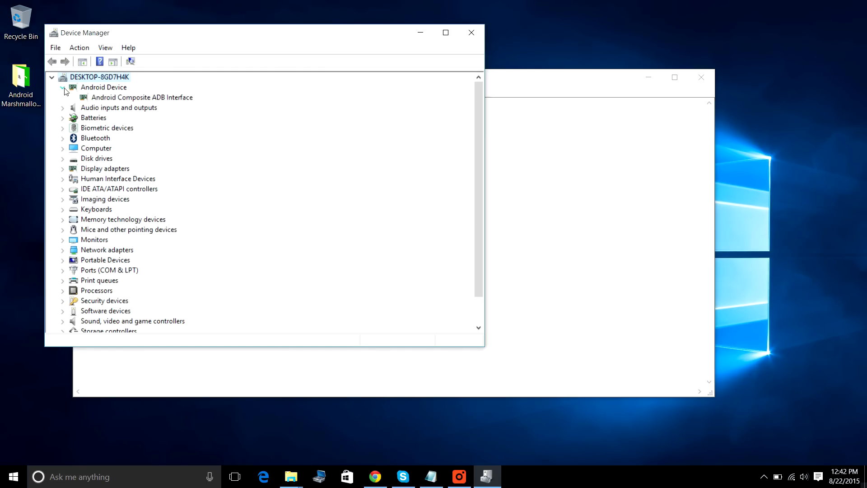
{"action": "left_click", "coordinate": [124, 100]}
{"action": "right_click", "coordinate": [140, 100]}
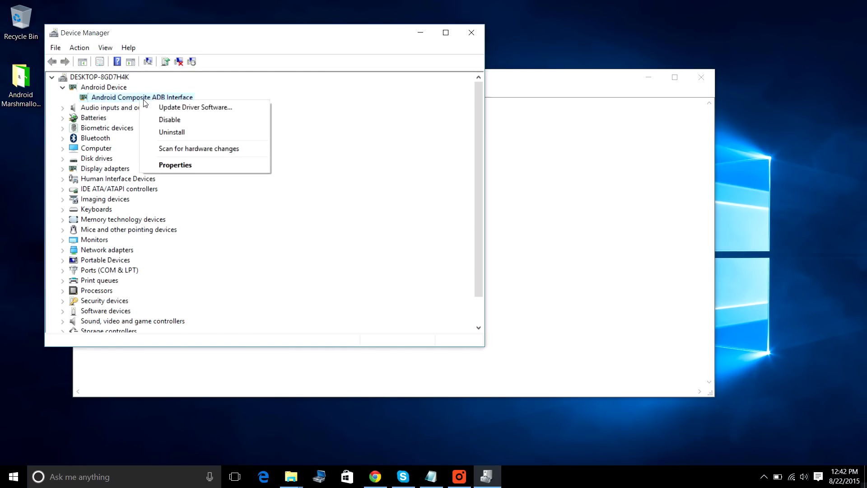
{"action": "left_click", "coordinate": [193, 112]}
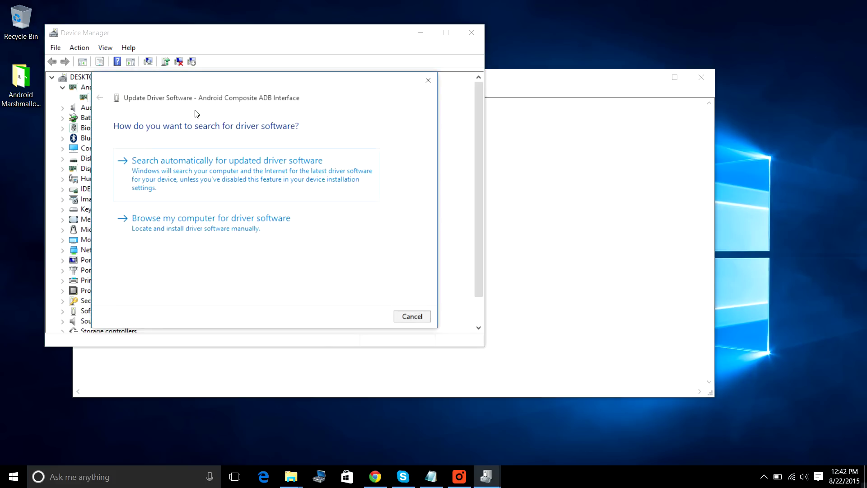
{"action": "left_click", "coordinate": [417, 254]}
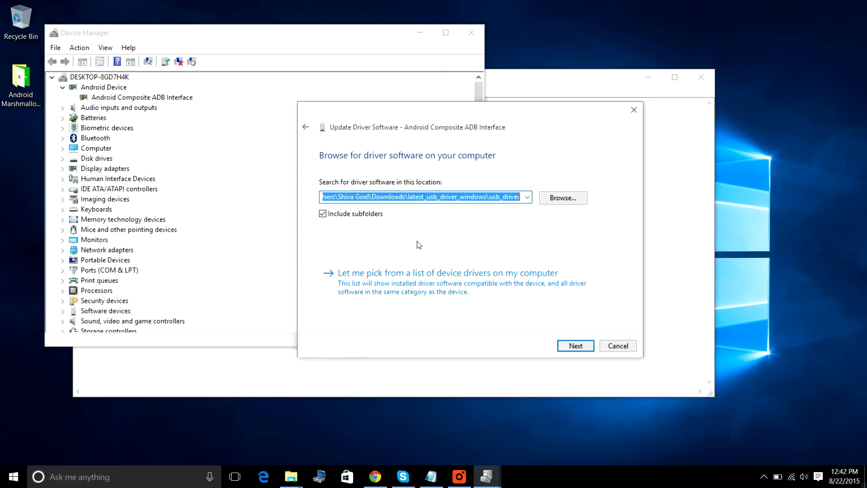
- Point the driver search at the usb_driver folder inside latest_usb_driver_windows and confirm the driver is up to date
{"action": "left_click", "coordinate": [564, 200]}
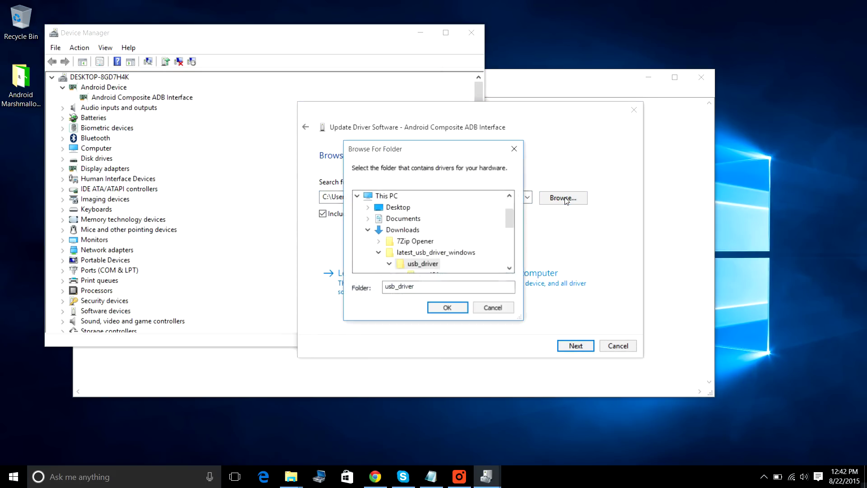
{"action": "left_click", "coordinate": [397, 208]}
{"action": "scroll", "coordinate": [468, 241], "scroll_direction": "down", "scroll_amount": 1}
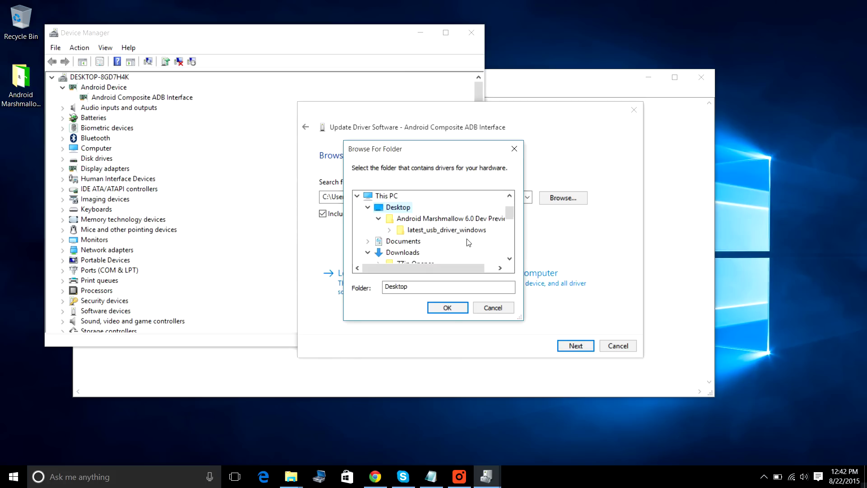
{"action": "left_click", "coordinate": [439, 219]}
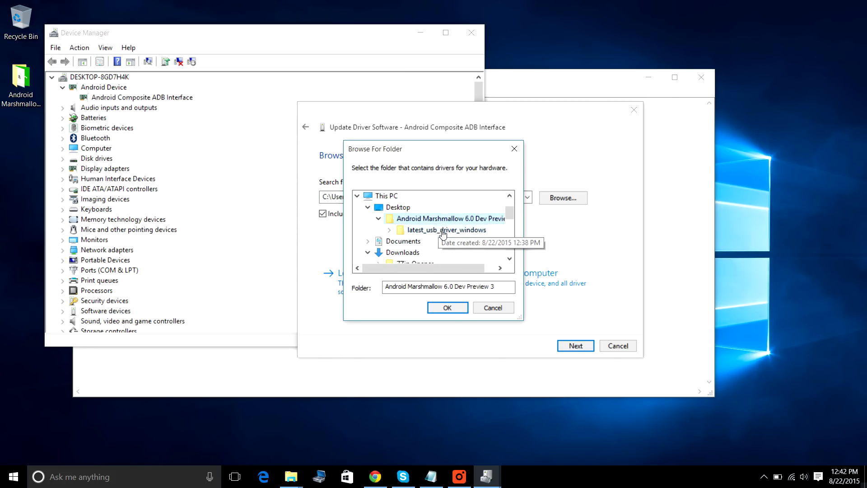
{"action": "left_click", "coordinate": [440, 230]}
{"action": "scroll", "coordinate": [440, 233], "scroll_direction": "down", "scroll_amount": 2}
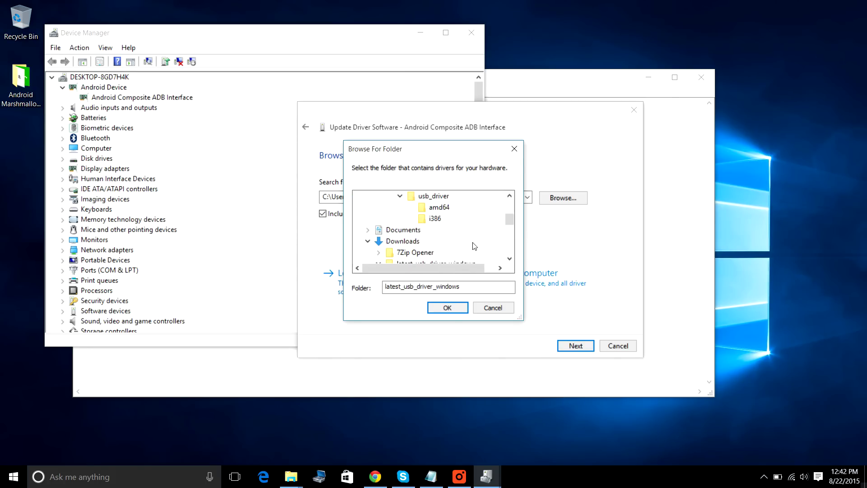
{"action": "left_click", "coordinate": [437, 198]}
{"action": "left_click", "coordinate": [449, 308]}
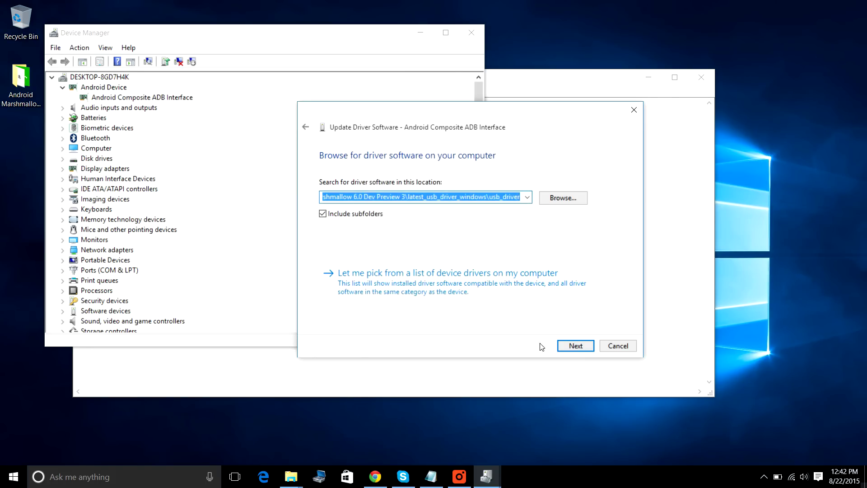
{"action": "left_click", "coordinate": [579, 347]}
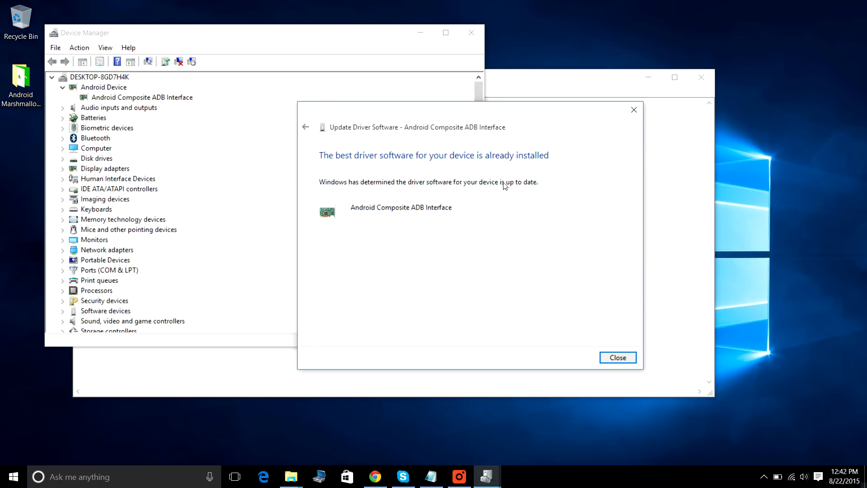
{"action": "left_click", "coordinate": [617, 359]}
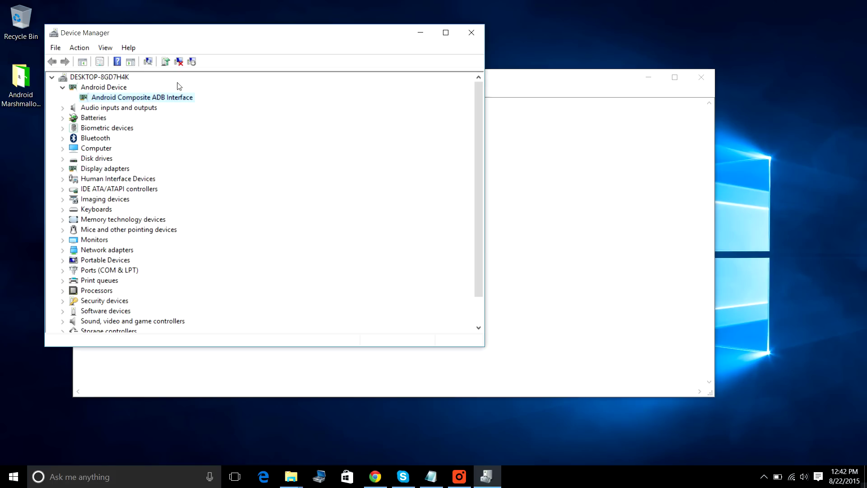
{"action": "left_click", "coordinate": [471, 37]}
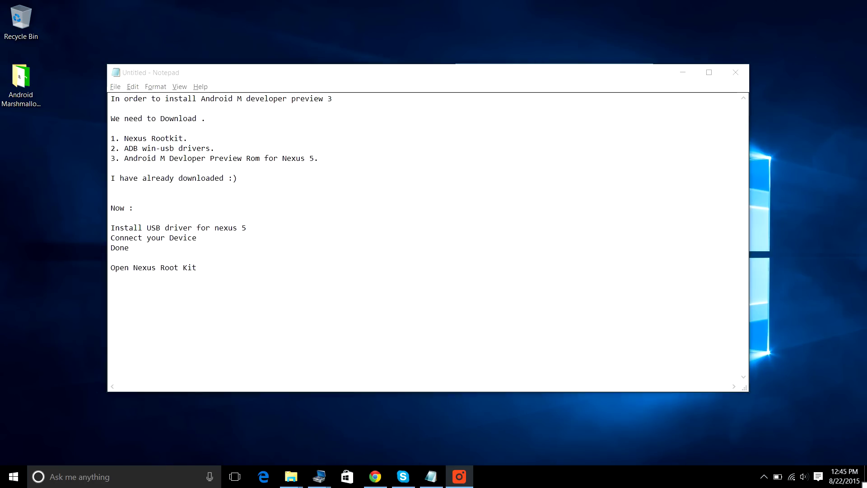
- Highlight the Open Nexus Root Kit note, reposition the toolkit window, and finish typing 'We are ready to install now.'
{"action": "left_click", "coordinate": [431, 477]}
{"action": "key", "text": "ctrl+shift+Left"}
{"action": "key", "text": "ctrl+shift+Left"}
{"action": "key", "text": "ctrl+shift+Left"}
{"action": "key", "text": "ctrl+shift+Left"}
{"action": "key", "text": "Right"}
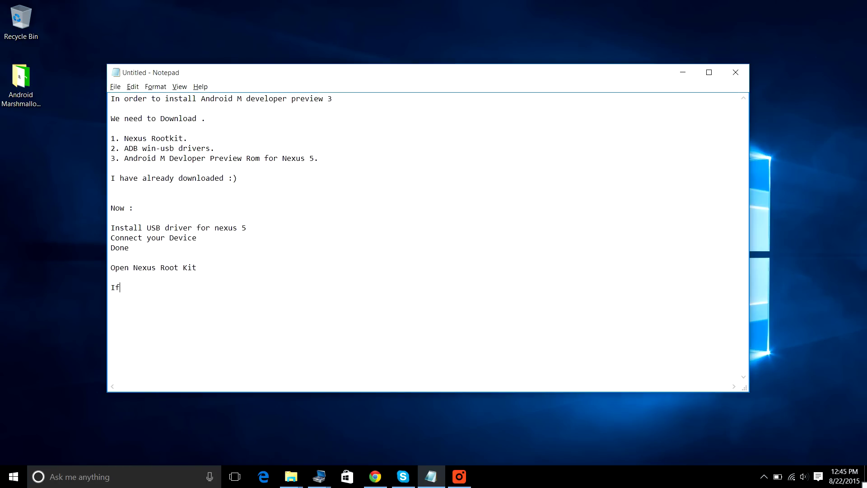
{"action": "type", "text": " your bootloader is not unlocke"}
{"action": "type", "text": "d then go to"}
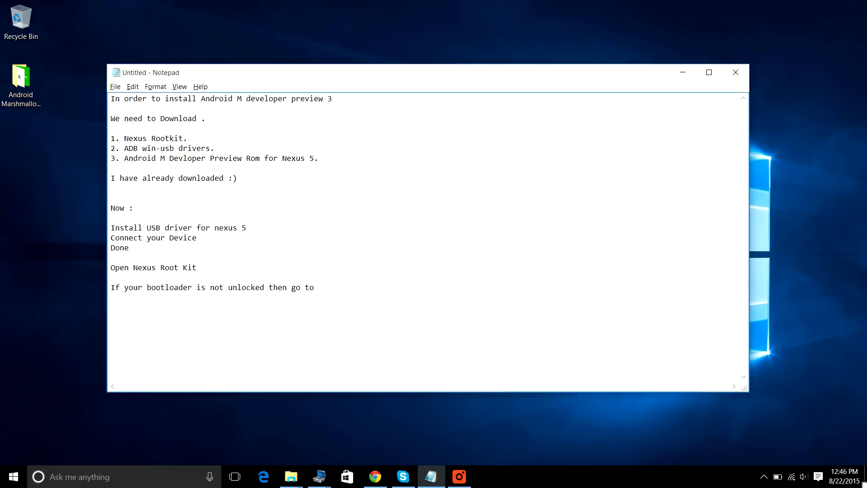
{"action": "left_click", "coordinate": [320, 476]}
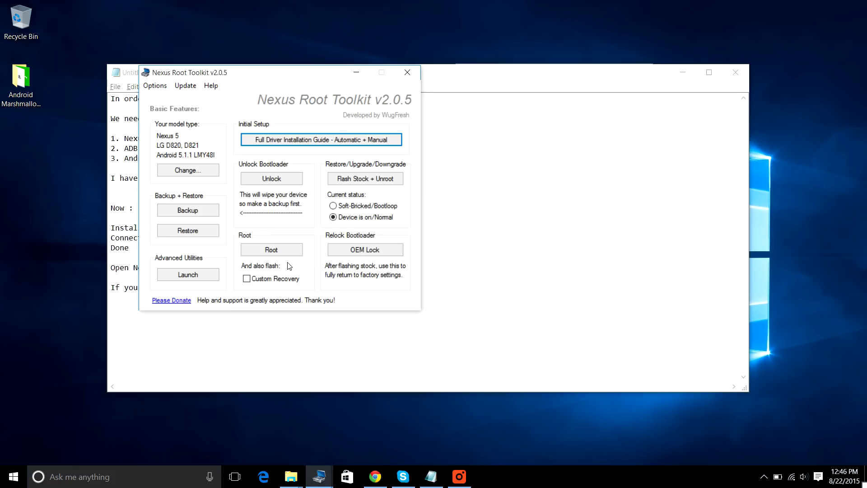
{"action": "left_click_drag", "start_coordinate": [226, 76], "coordinate": [281, 81]}
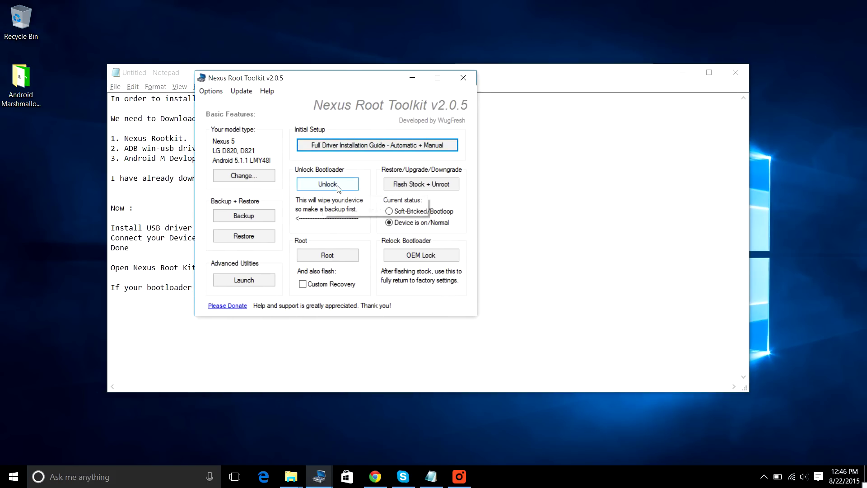
{"action": "key", "text": "alt+Tab"}
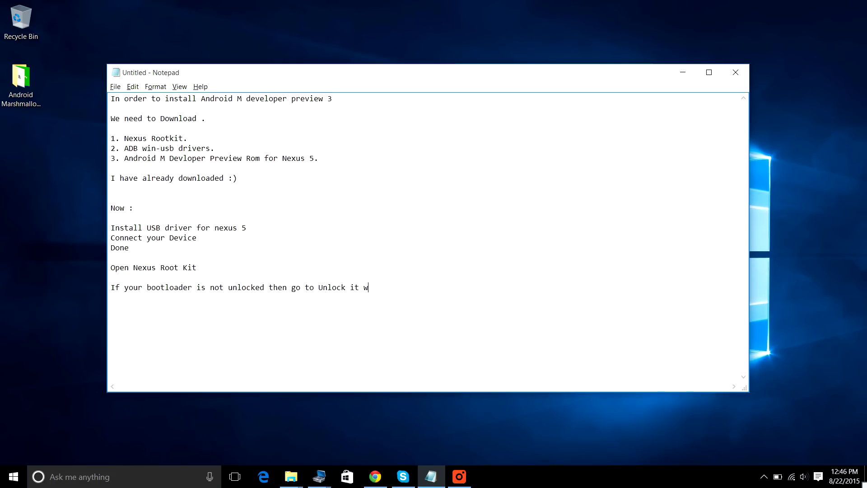
{"action": "type", "text": "clo"}
{"action": "key", "text": "BackSpace"}
{"action": "type", "text": "locked."}
- Bring the Nexus Root Toolkit v2.0.5 window back to the front
{"action": "left_click", "coordinate": [319, 476]}
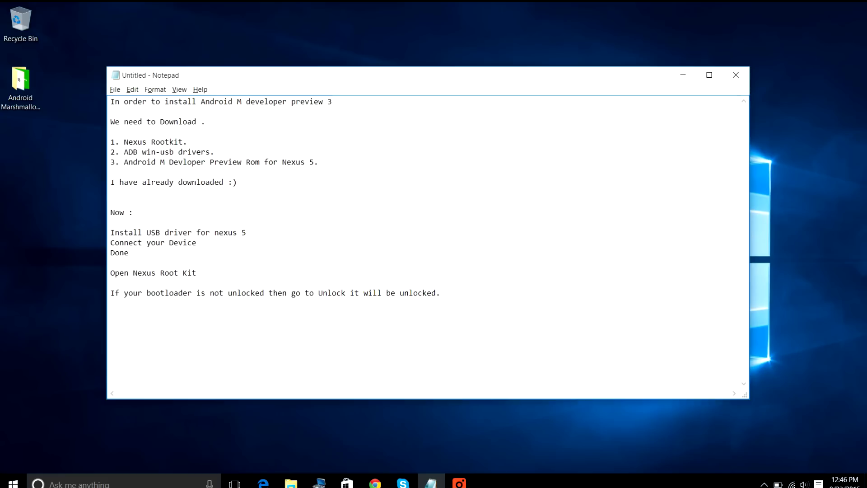
{"action": "type", "text": "We are ready t"}
{"action": "type", "text": "o install now."}
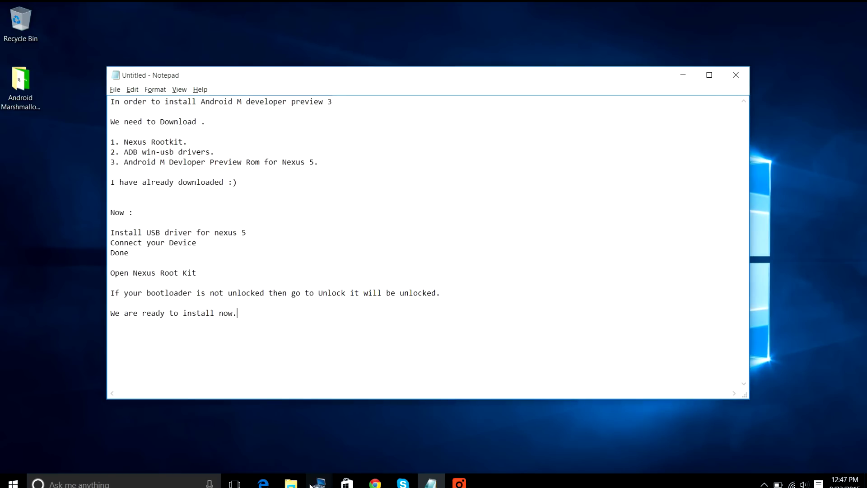
{"action": "left_click", "coordinate": [320, 483]}
{"action": "left_click", "coordinate": [302, 443]}
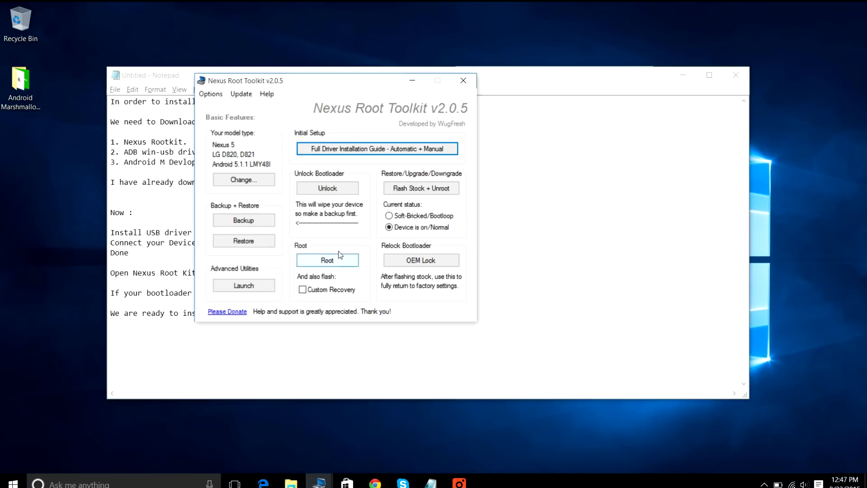
- Start Flash Stock + Unroot, accept the warning, and proceed to choosing a factory image
{"action": "left_click", "coordinate": [430, 190]}
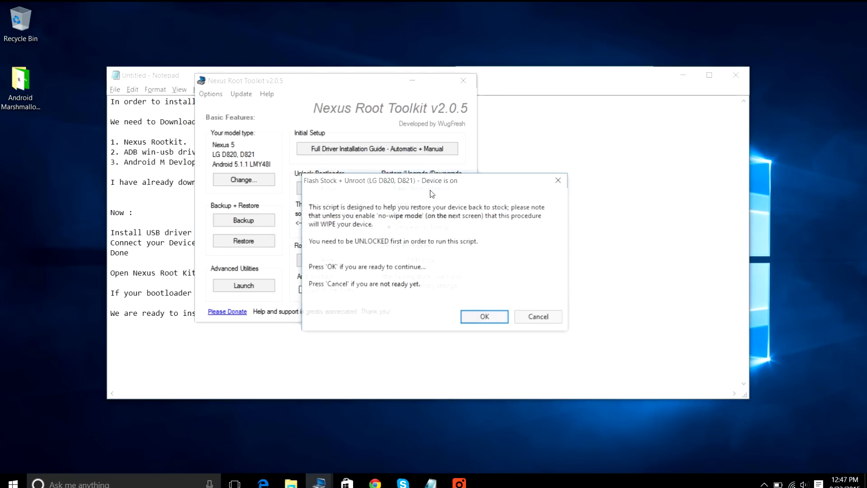
{"action": "left_click", "coordinate": [477, 319]}
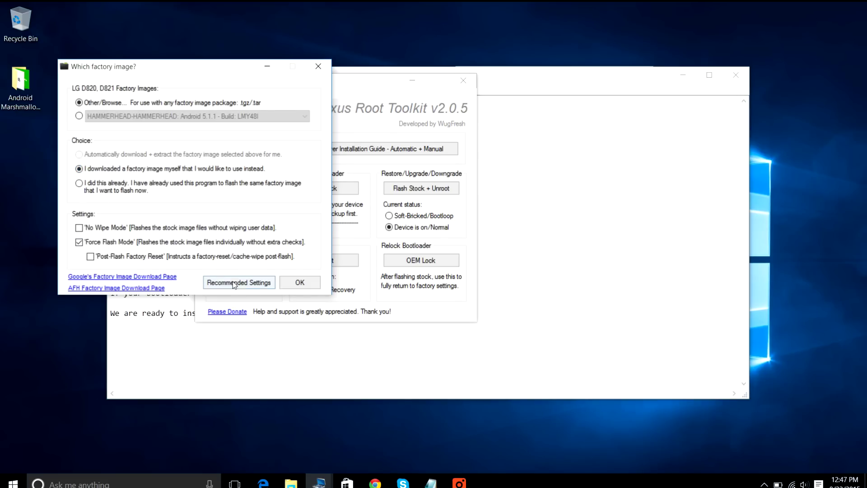
{"action": "left_click", "coordinate": [298, 281]}
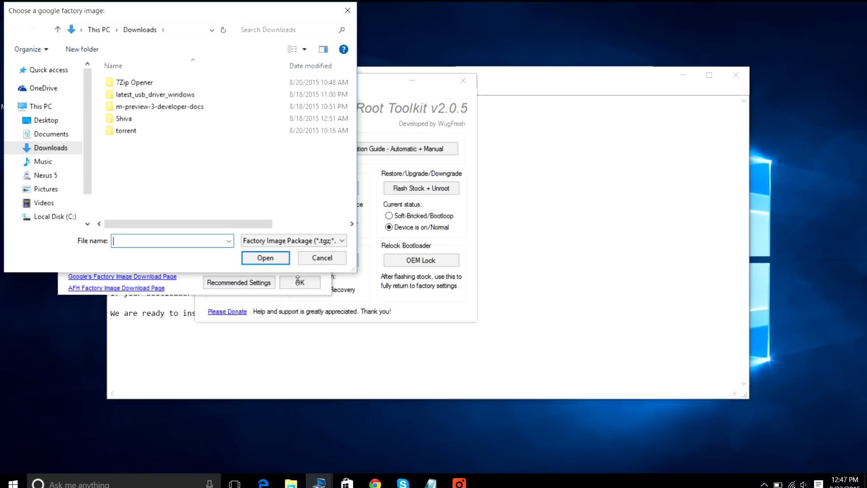
- Load the hammerhead MPA44G preview factory image zip from the Desktop's Marshmallow Dev Preview 3 folder
{"action": "left_click", "coordinate": [50, 124]}
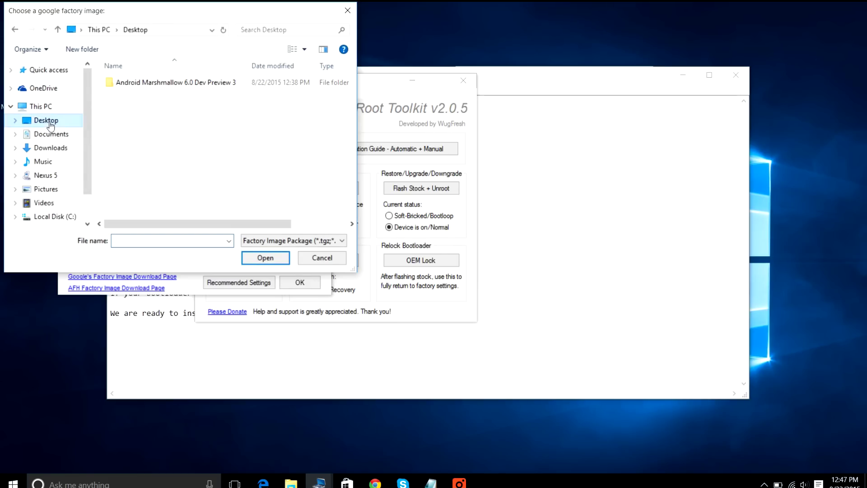
{"action": "double_click", "coordinate": [170, 84]}
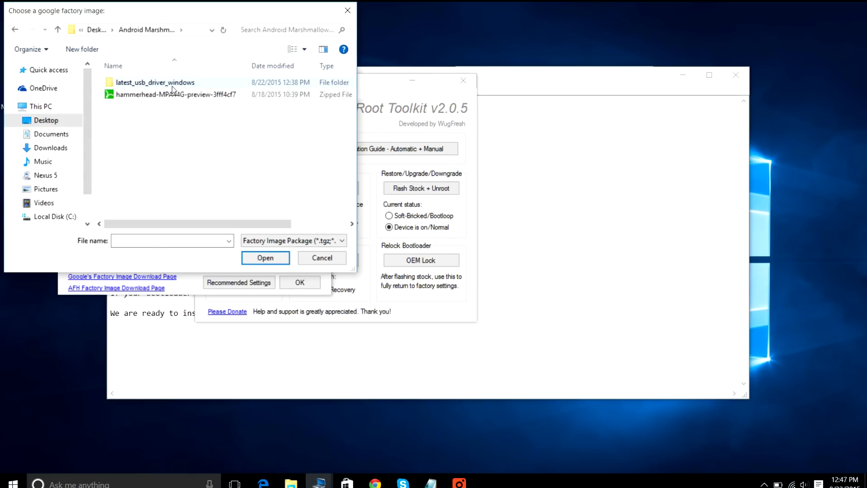
{"action": "left_click", "coordinate": [207, 95]}
{"action": "left_click", "coordinate": [271, 257]}
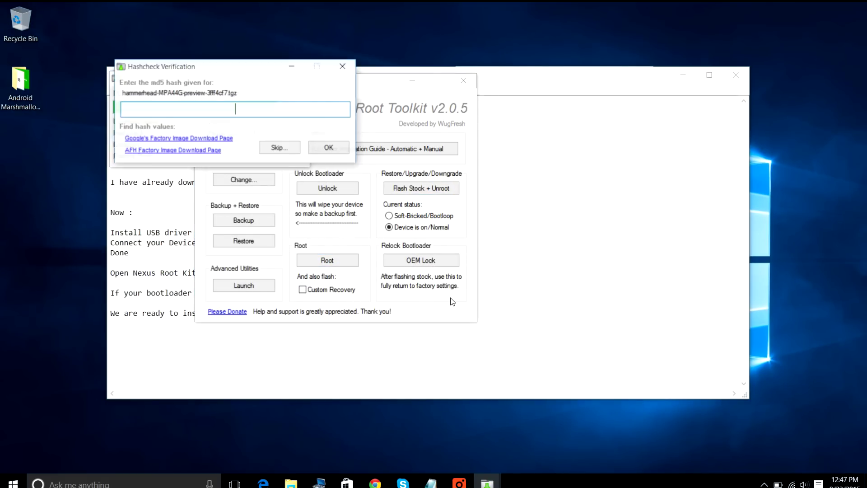
- Skip the MD5 hashcheck verification and confirm the warning
{"action": "left_click", "coordinate": [281, 150]}
{"action": "left_click", "coordinate": [479, 323]}
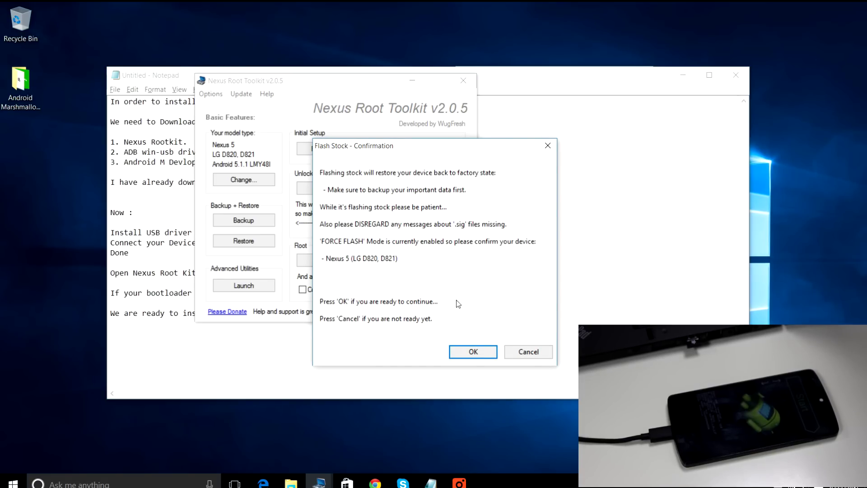
- Confirm the Flash Stock prompt and let flashstock.bat write the images in the console window
{"action": "left_click", "coordinate": [473, 352]}
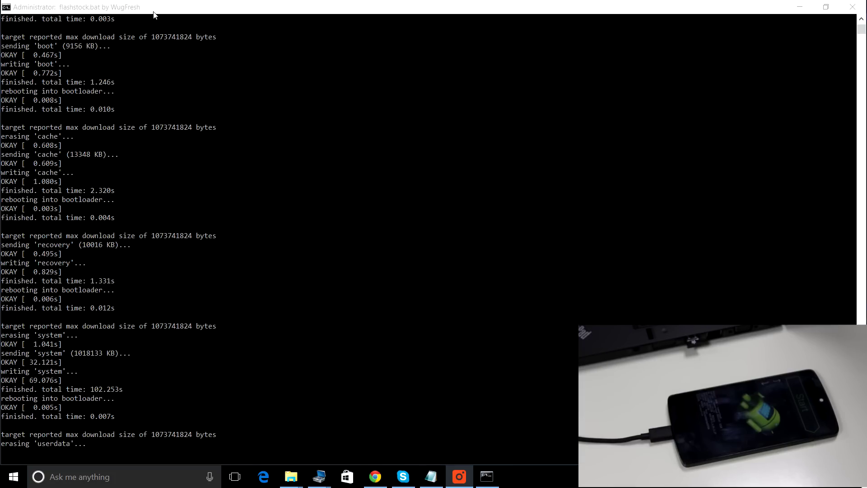
{"action": "left_click", "coordinate": [487, 476]}
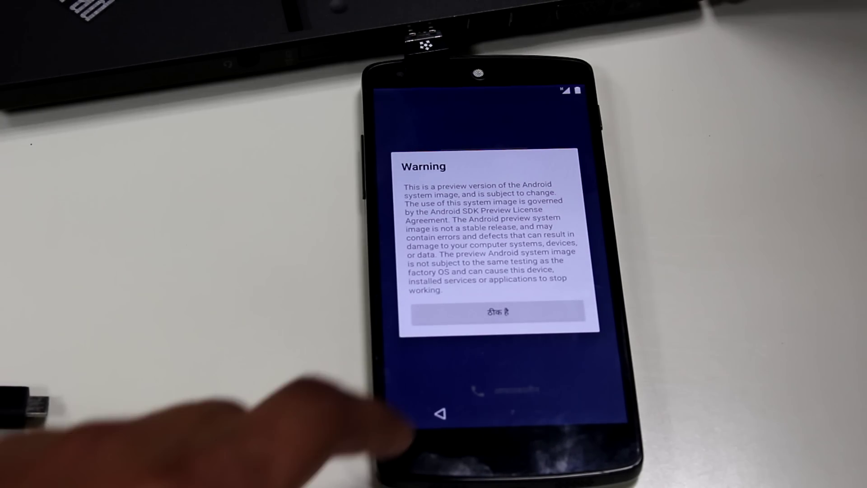
- Dismiss the preview warning, choose English (United States) and skip connecting to Wi-Fi
{"action": "left_click", "coordinate": [498, 312]}
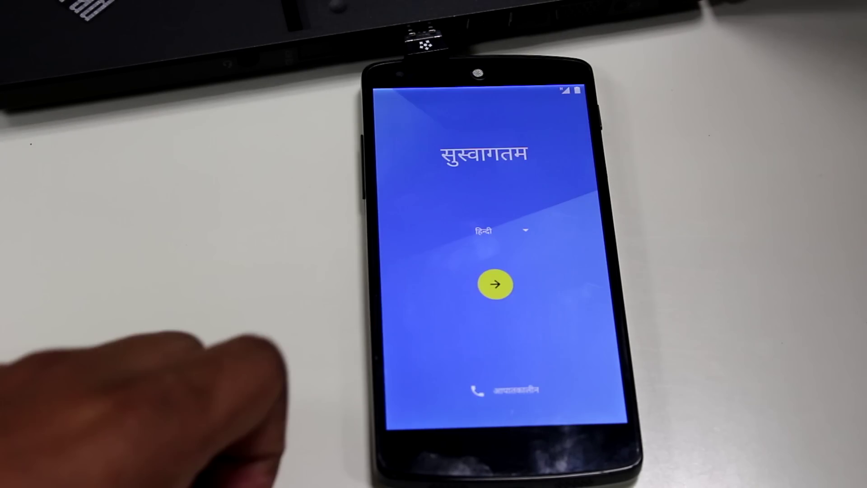
{"action": "left_click", "coordinate": [508, 227]}
{"action": "left_click", "coordinate": [465, 196]}
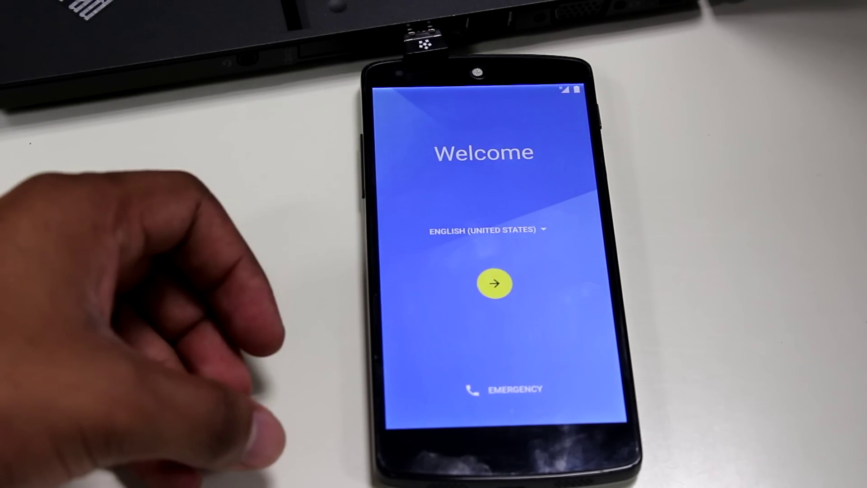
{"action": "left_click", "coordinate": [494, 283]}
{"action": "scroll", "coordinate": [487, 271], "scroll_direction": "down", "scroll_amount": 2}
{"action": "left_click", "coordinate": [573, 406]}
{"action": "left_click", "coordinate": [549, 281]}
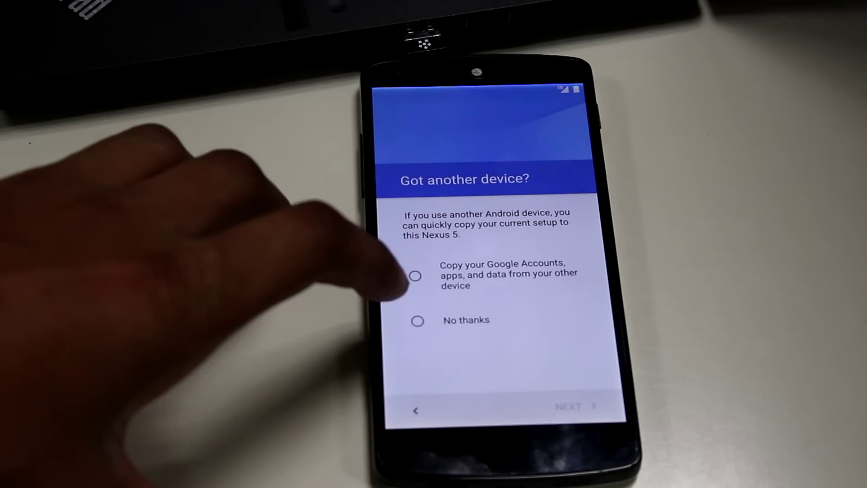
- Decline copying from another device, skip the Google account and name steps, and accept Google services
{"action": "left_click", "coordinate": [417, 321]}
{"action": "left_click", "coordinate": [572, 407]}
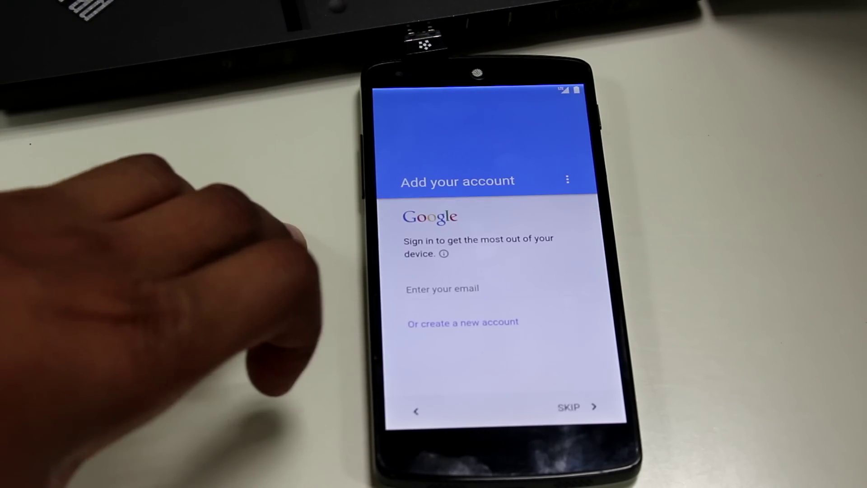
{"action": "left_click", "coordinate": [572, 406]}
{"action": "left_click", "coordinate": [579, 373]}
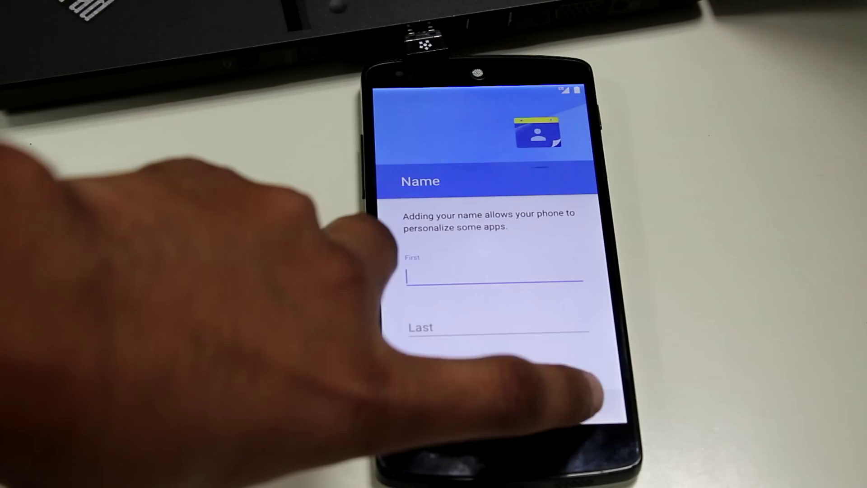
{"action": "left_click", "coordinate": [576, 406]}
{"action": "left_click", "coordinate": [416, 332]}
{"action": "left_click", "coordinate": [571, 407]}
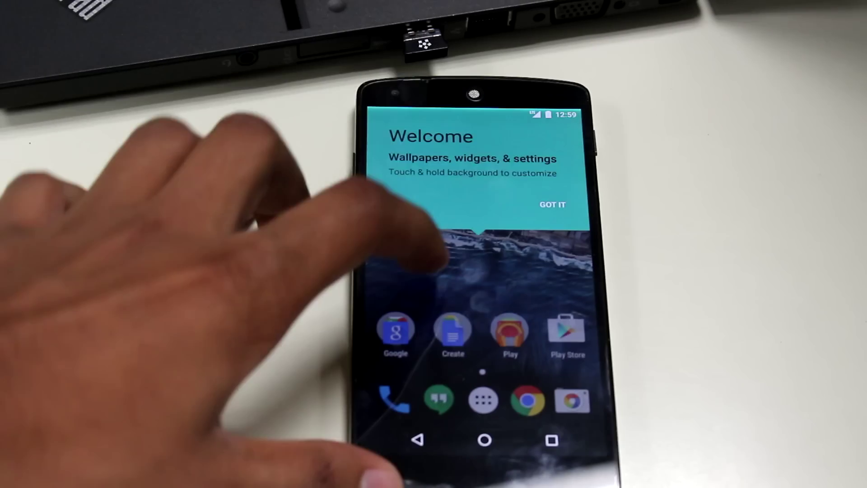
- Dismiss the welcome tip and reach Settings from the pulled-down Quick Settings shade
{"action": "left_click", "coordinate": [560, 177]}
{"action": "left_click_drag", "start_coordinate": [474, 89], "coordinate": [475, 204]}
{"action": "left_click_drag", "start_coordinate": [474, 136], "coordinate": [474, 338]}
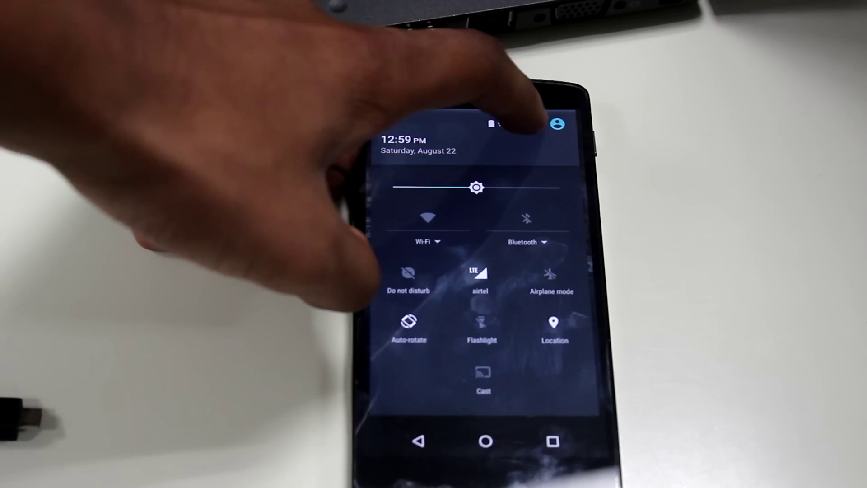
{"action": "left_click", "coordinate": [529, 124]}
{"action": "scroll", "coordinate": [417, 369], "scroll_direction": "down", "scroll_amount": 10}
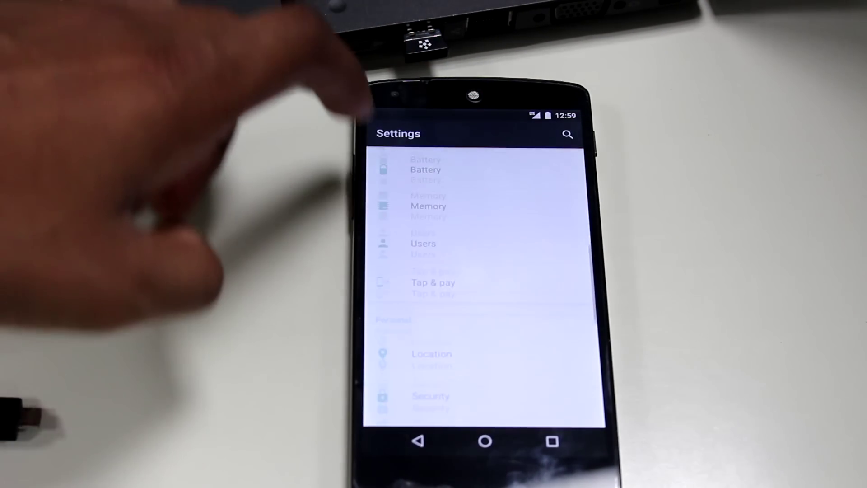
{"action": "scroll", "coordinate": [406, 291], "scroll_direction": "down", "scroll_amount": 10}
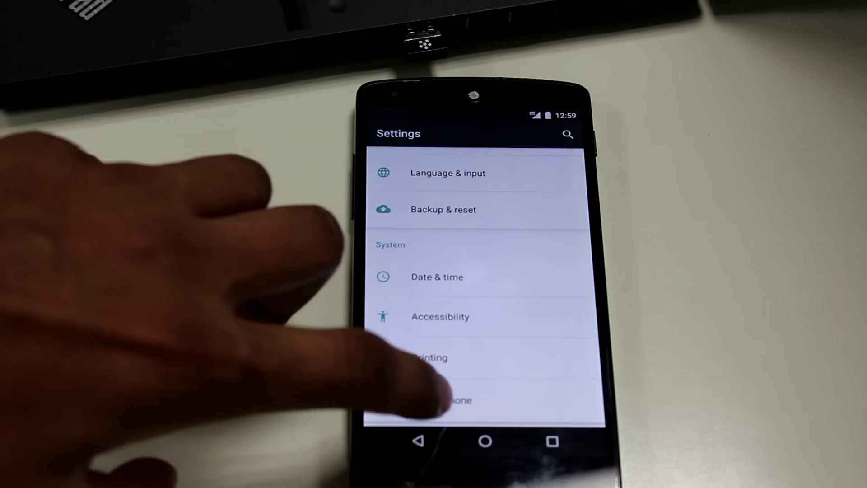
- Check About phone shows Android version 6.0 and tap it repeatedly for the Marshmallow easter egg
{"action": "left_click", "coordinate": [428, 400]}
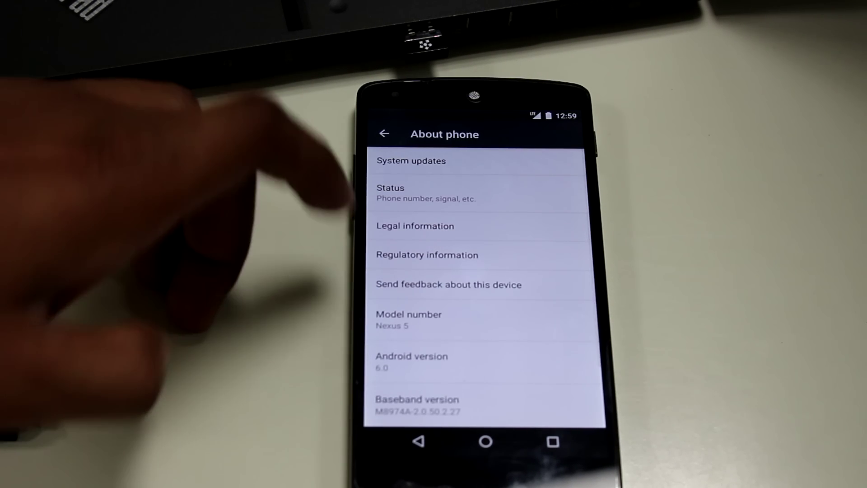
{"action": "triple_click", "coordinate": [396, 360]}
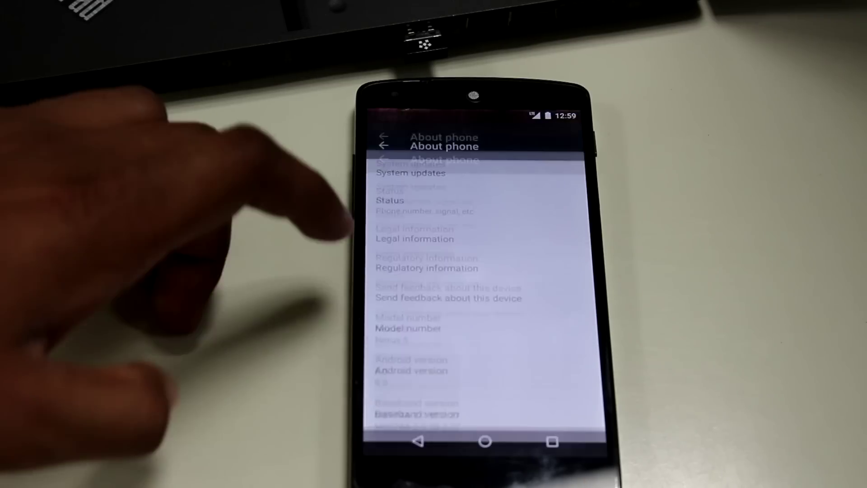